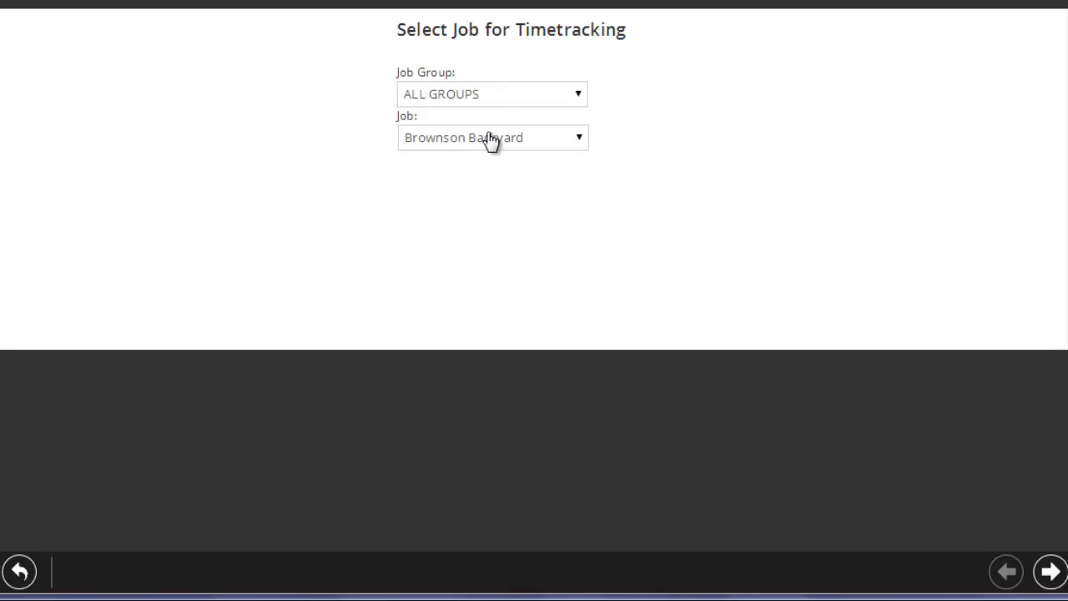
# - Keep the selected backyard job and the three preselected employees for clock-in, and set all their tasks to Back Patio
pyautogui.click(1049, 571)
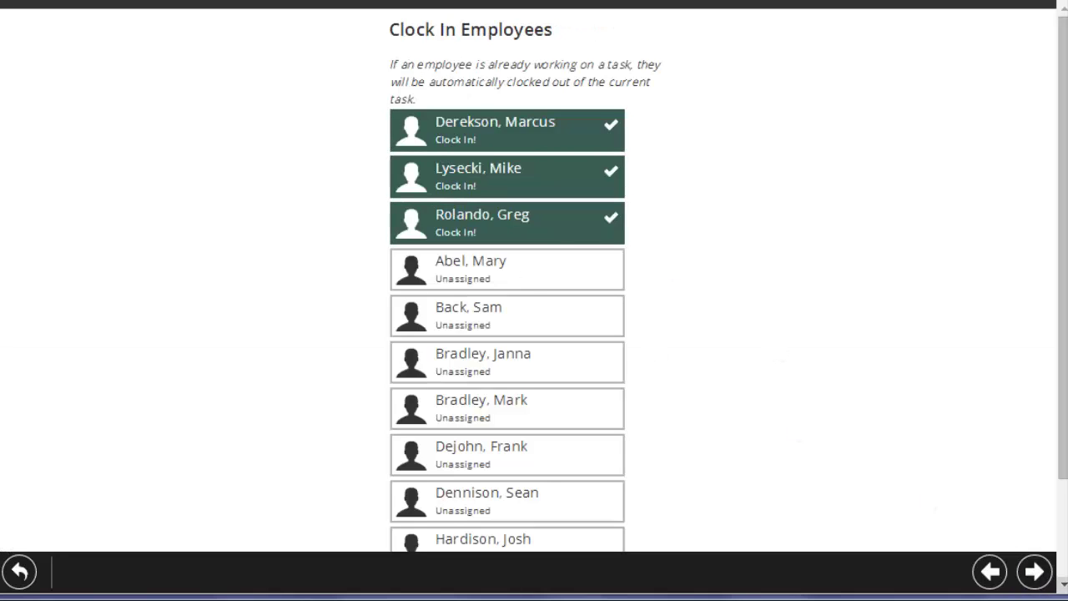
pyautogui.click(1033, 572)
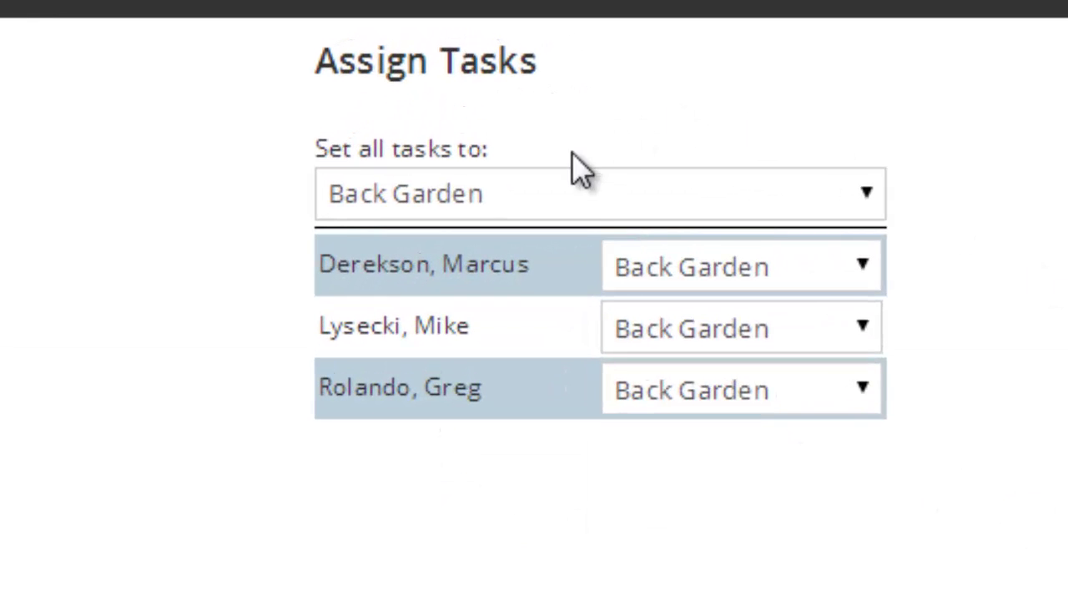
pyautogui.click(574, 207)
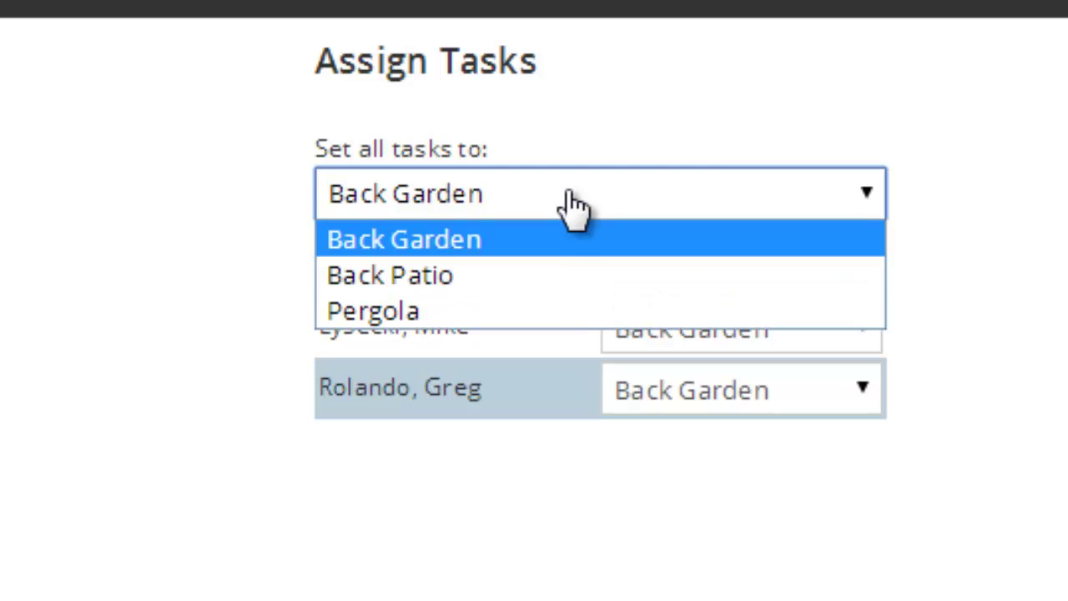
pyautogui.click(535, 277)
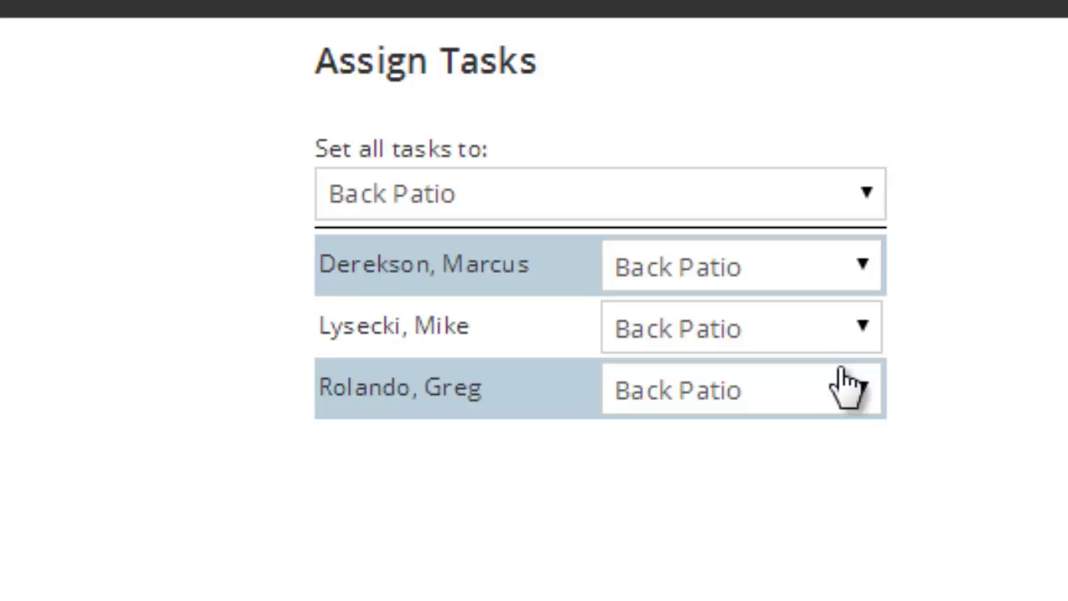
# - Assign the last listed employee to Back Garden and complete the clock-in with the automatic date and time
pyautogui.click(784, 388)
pyautogui.click(795, 441)
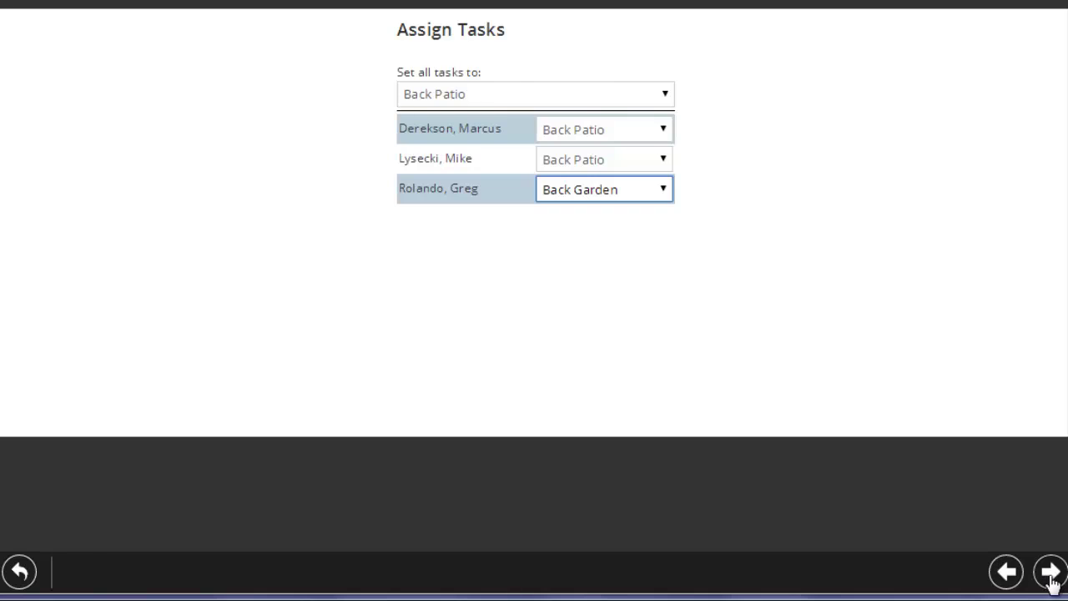
pyautogui.click(1049, 572)
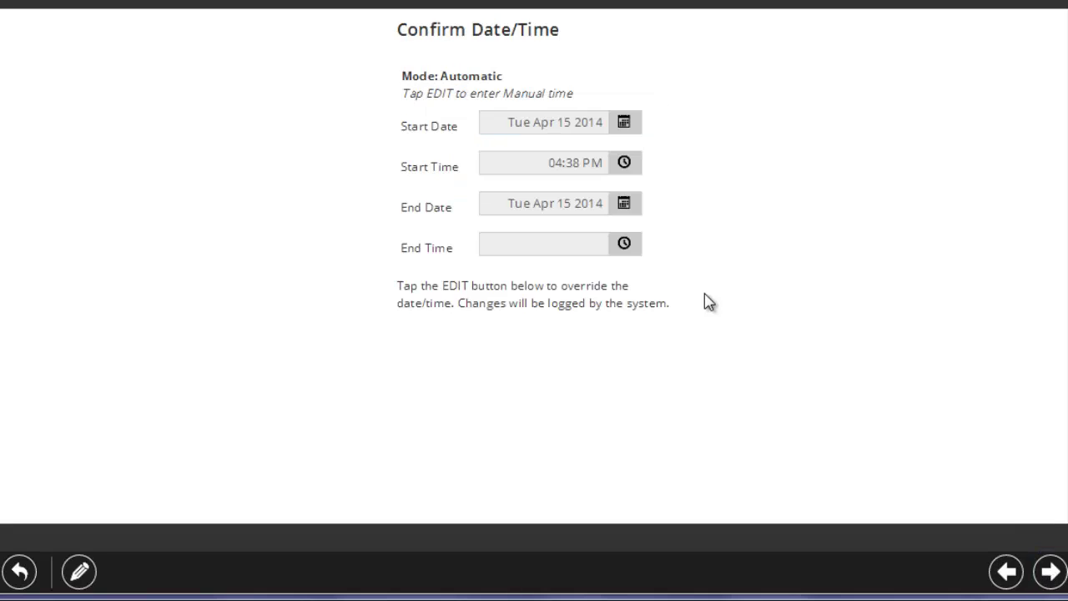
pyautogui.click(1050, 572)
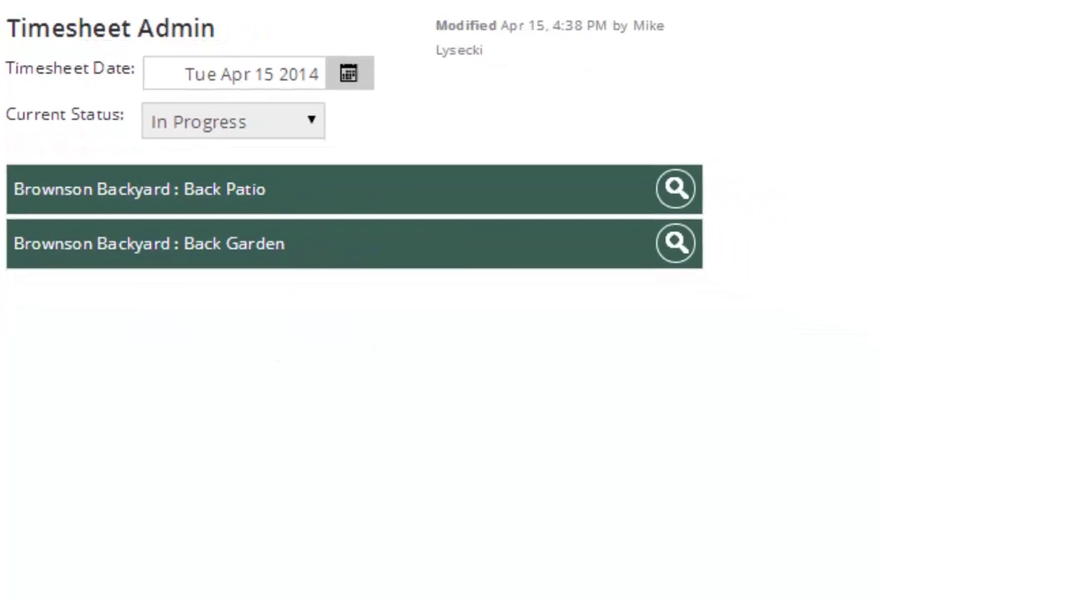
# - Delete the entire timesheet for Tue Apr 15 2014
pyautogui.click(539, 573)
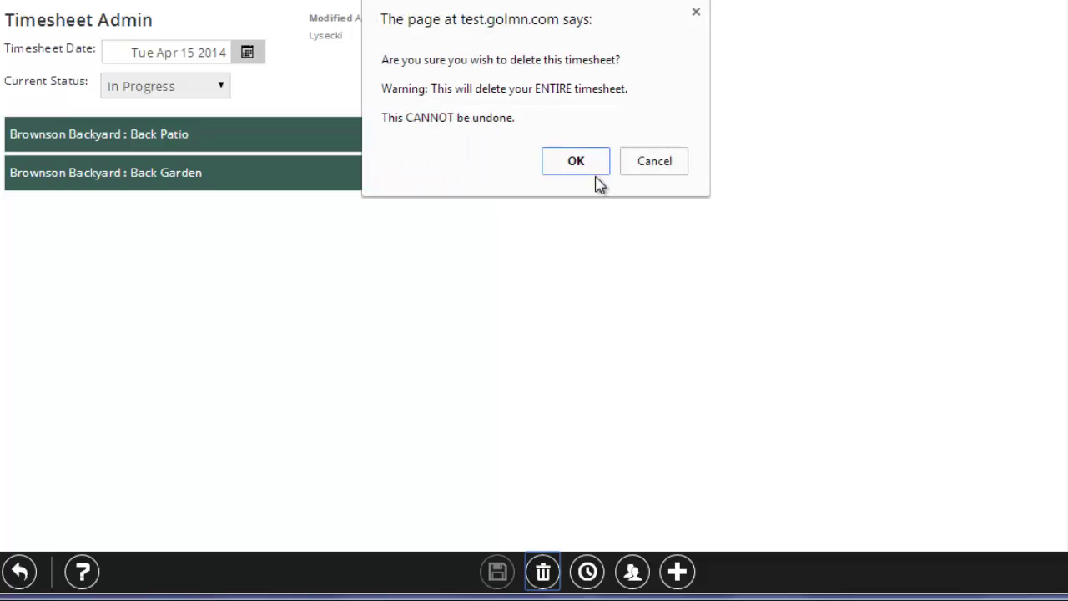
pyautogui.click(567, 158)
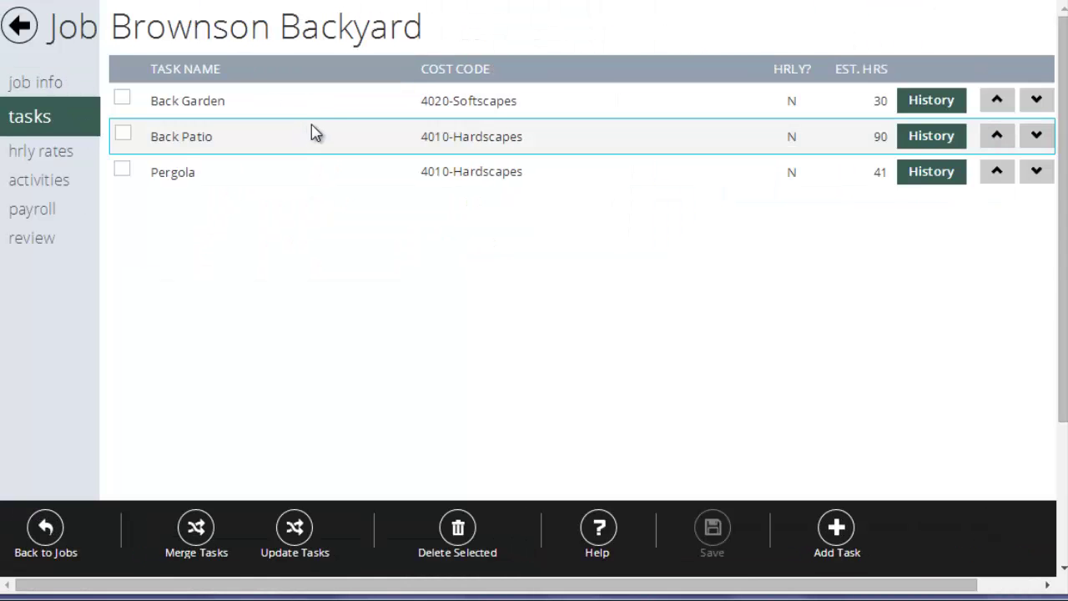
# - Review the job's task progress and timesheet activity, and return to its task list
pyautogui.click(30, 242)
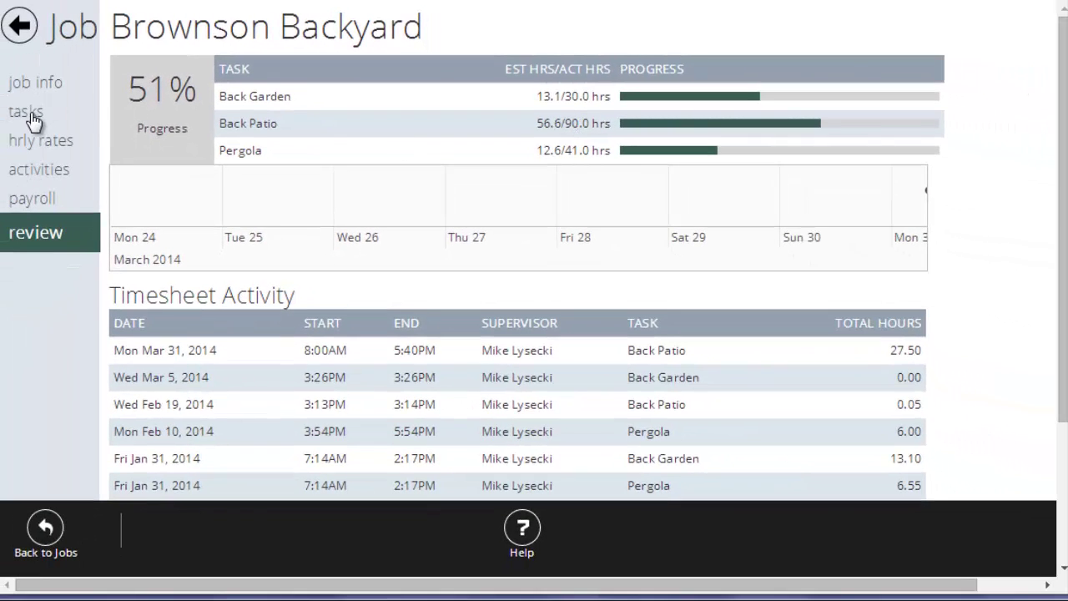
pyautogui.click(30, 116)
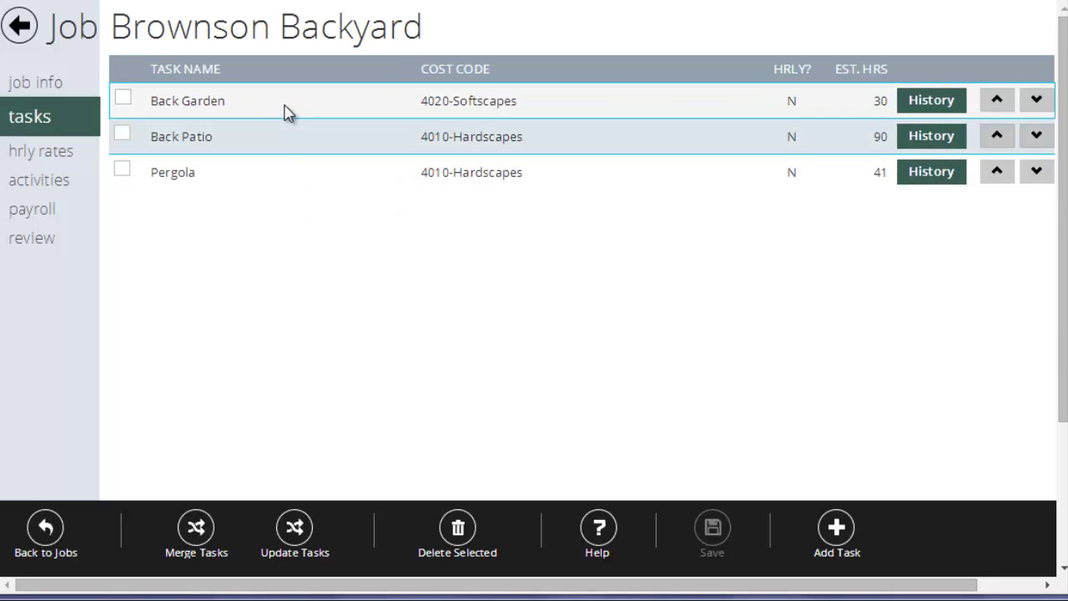
# - Add the task note "Make sure not to damage the existing Mulberry" to the Back Garden task and save the task
pyautogui.click(286, 112)
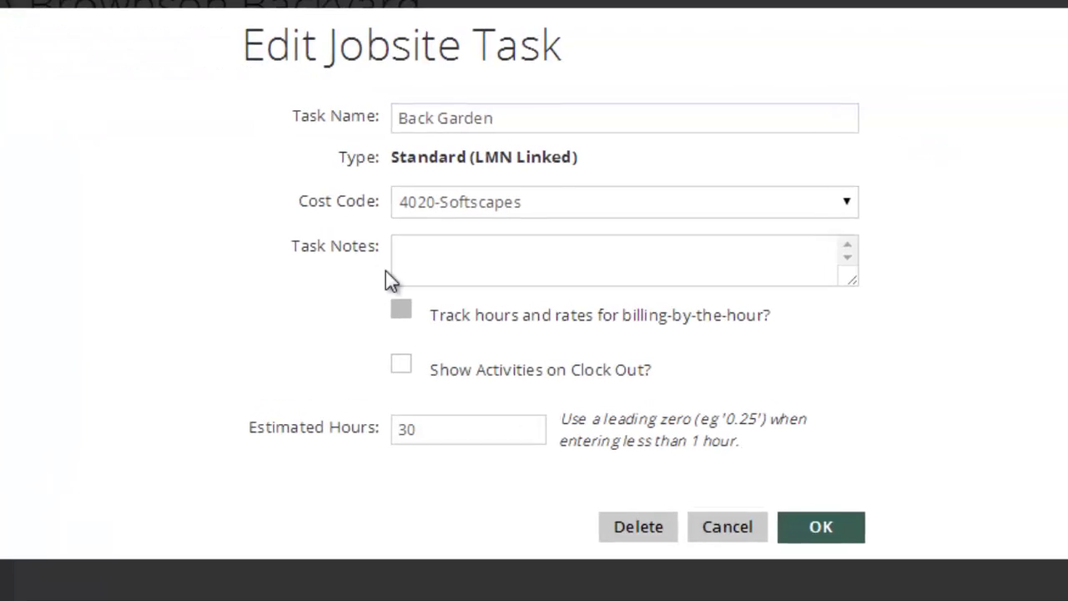
pyautogui.click(528, 124)
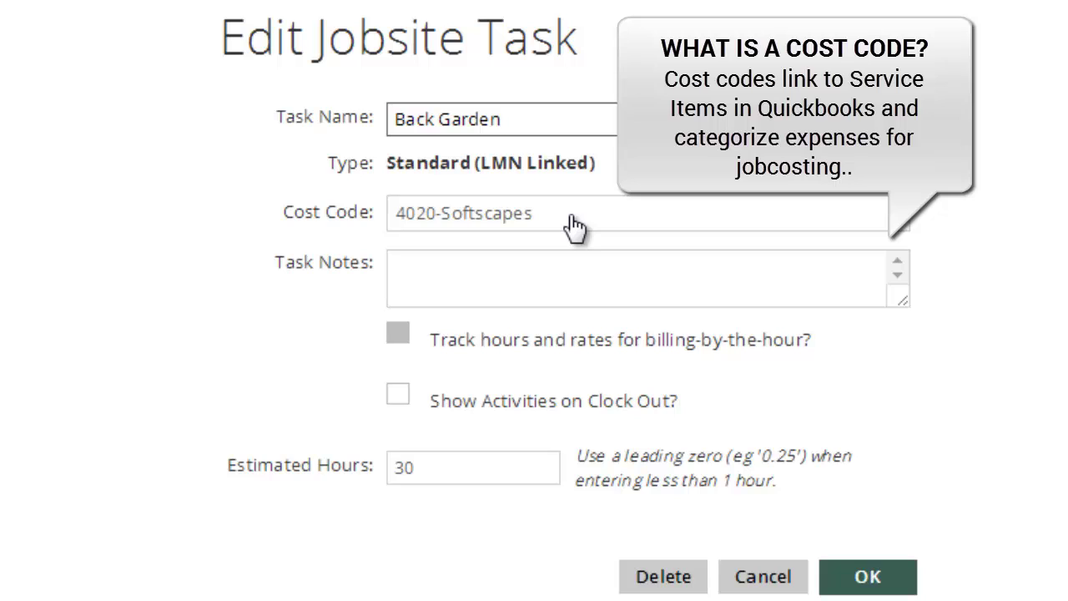
pyautogui.click(564, 290)
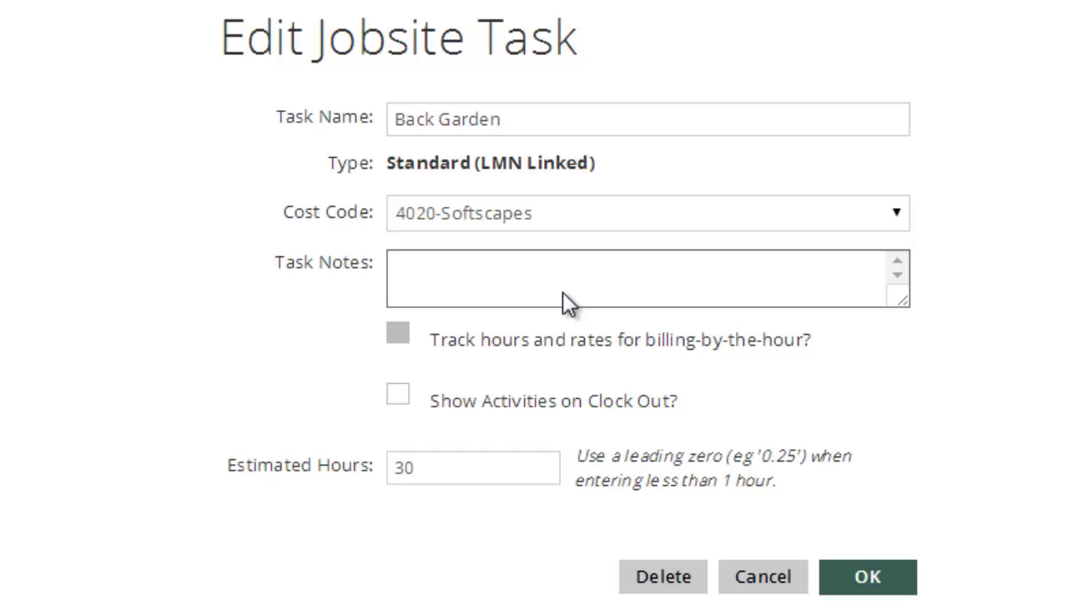
pyautogui.write('Make sure not to da')
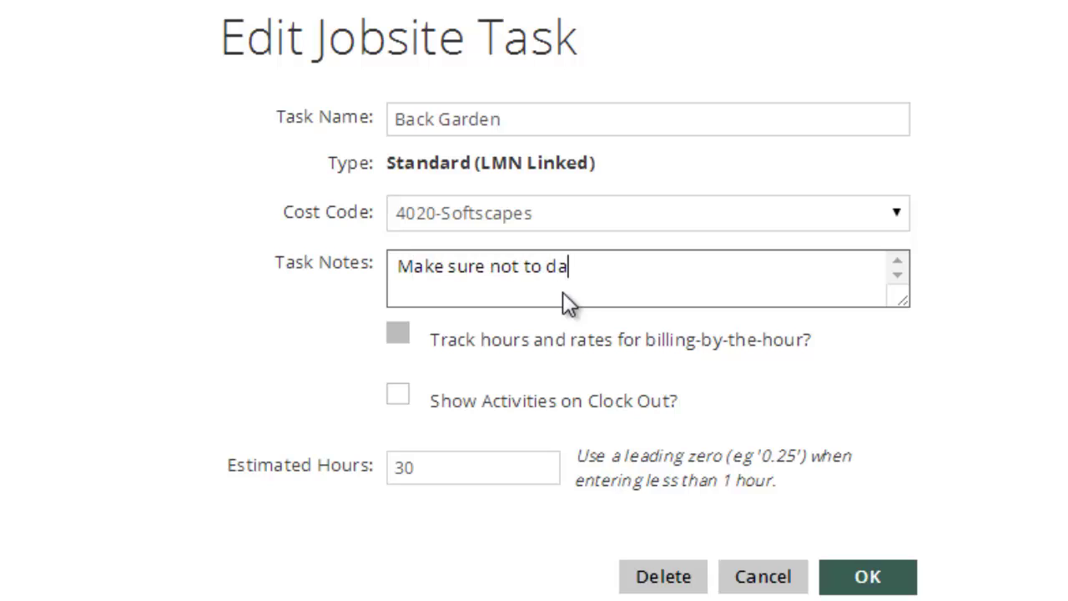
pyautogui.write('mage the exi')
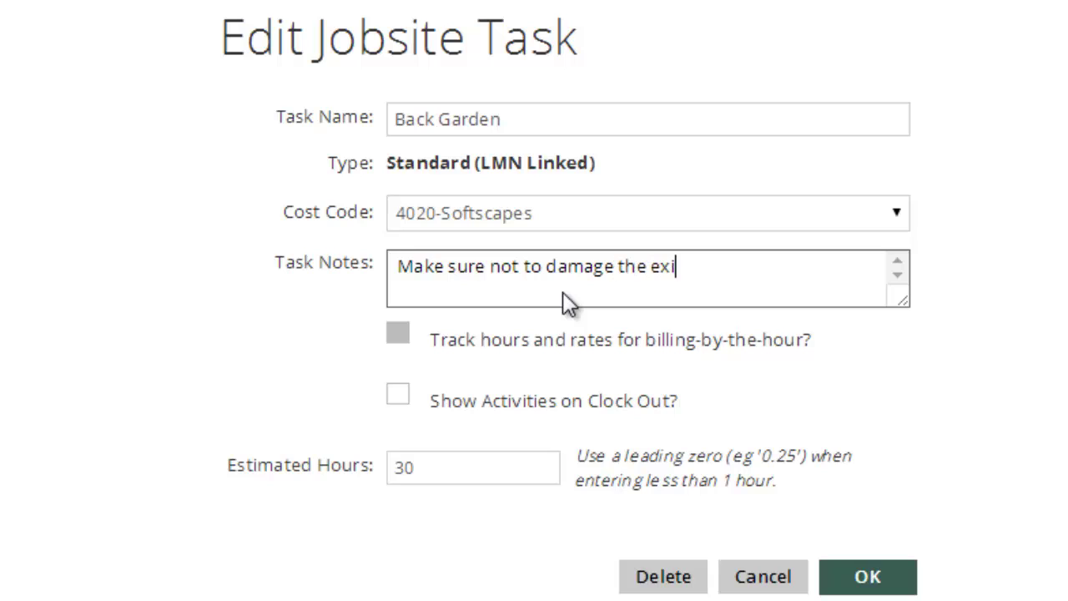
pyautogui.write('sting Mulberr')
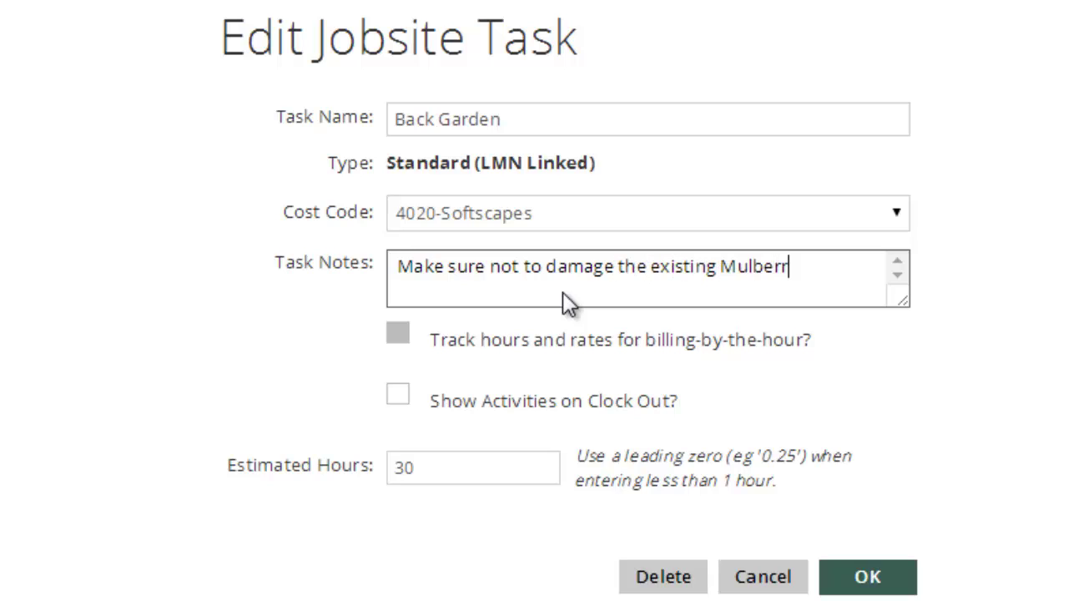
pyautogui.write('y')
pyautogui.click(492, 473)
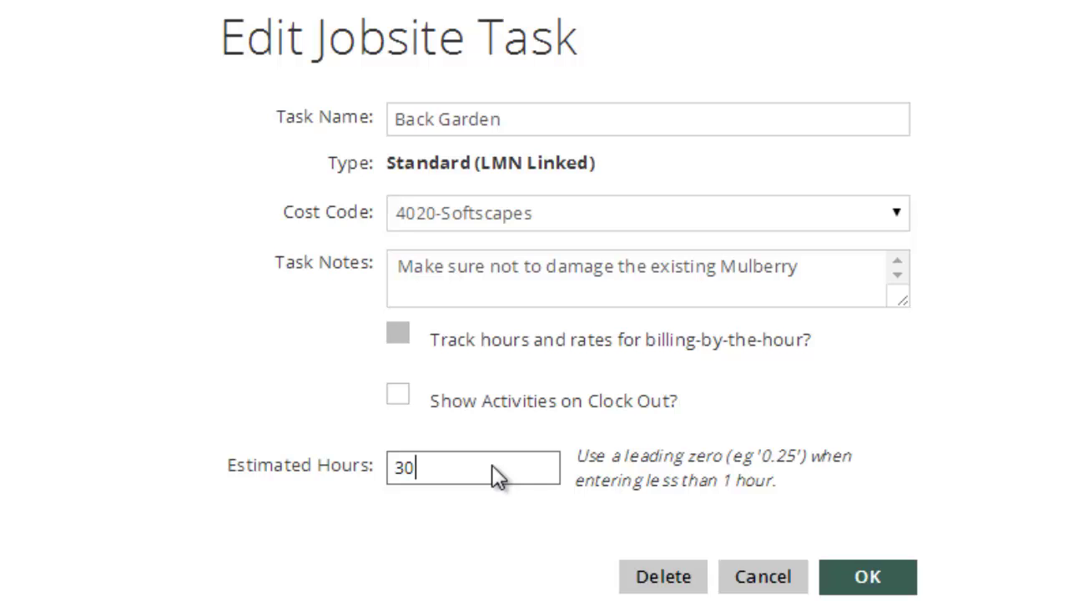
pyautogui.click(868, 575)
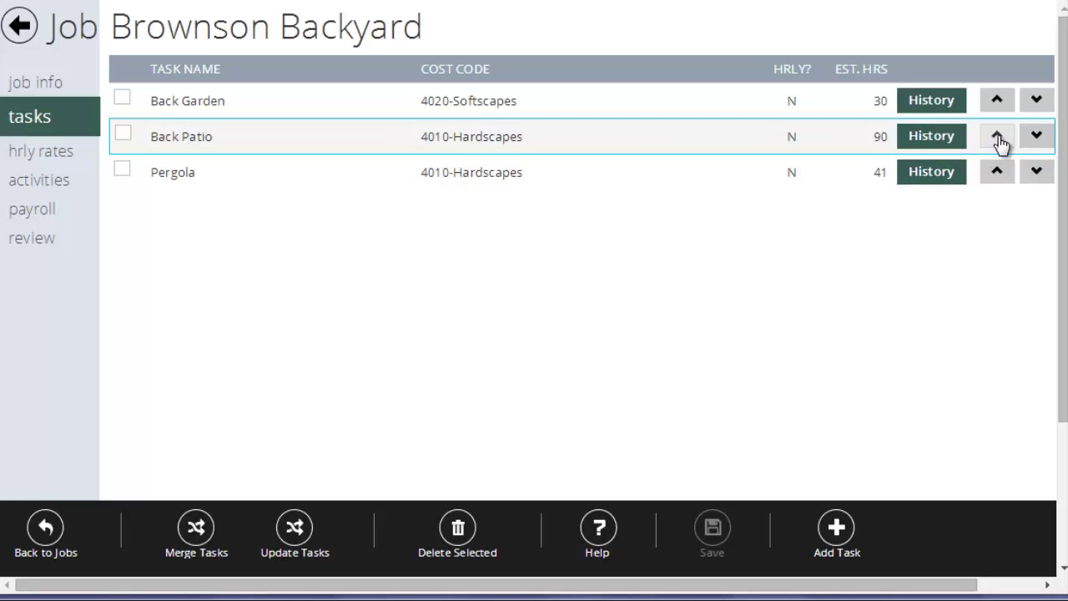
# - Reorder the job's tasks to Back Patio, Pergola, Back Garden
pyautogui.click(996, 135)
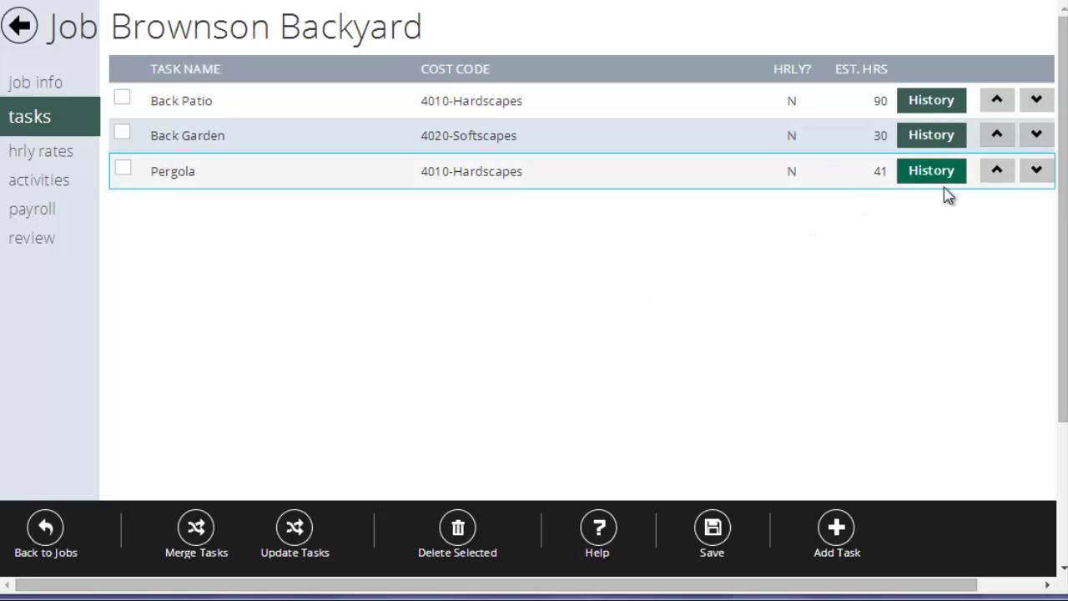
pyautogui.click(995, 173)
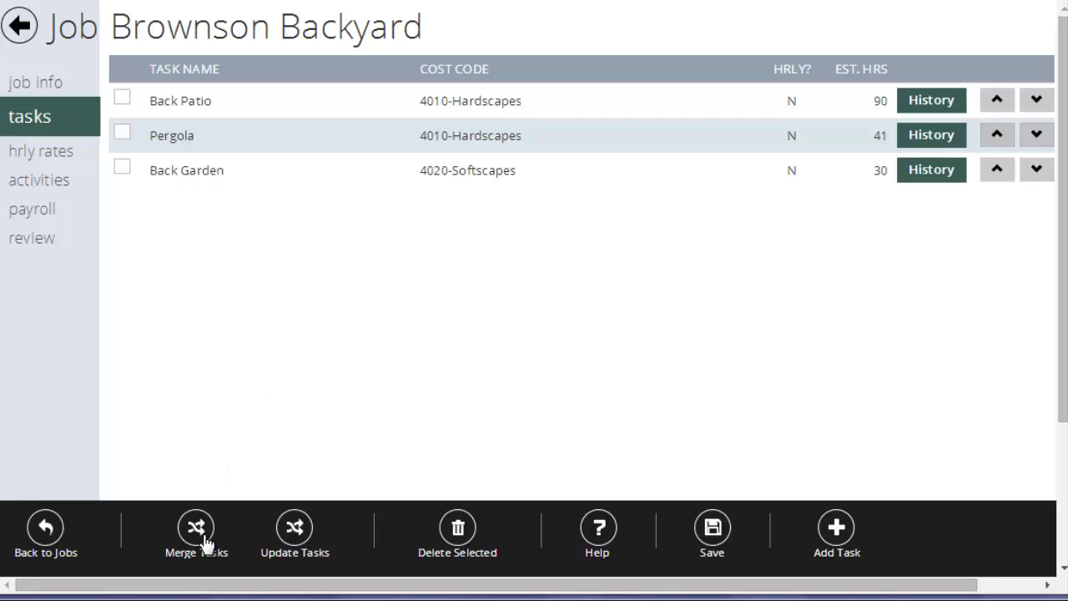
# - Try to merge the Back Patio and Back Garden tasks into a new task named Backyard with cost code 4010-Hardscapes
pyautogui.click(125, 148)
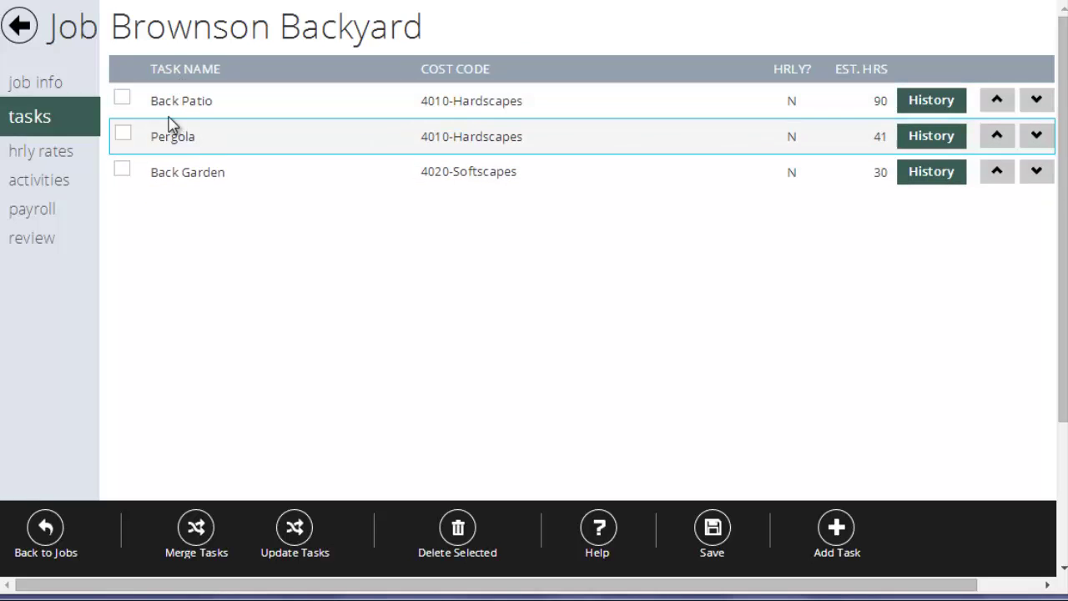
pyautogui.click(121, 100)
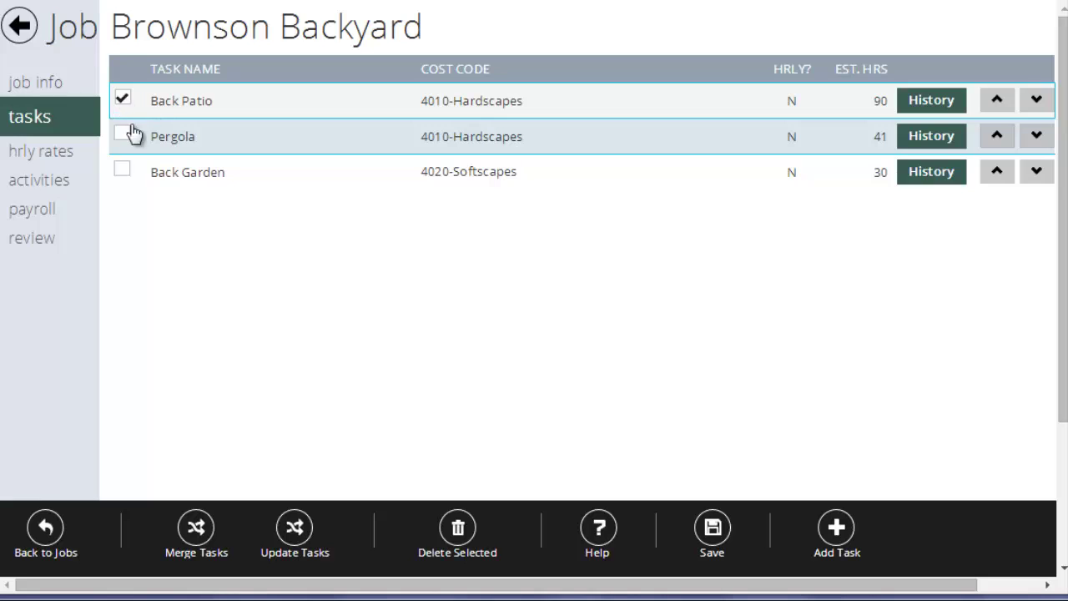
pyautogui.click(121, 170)
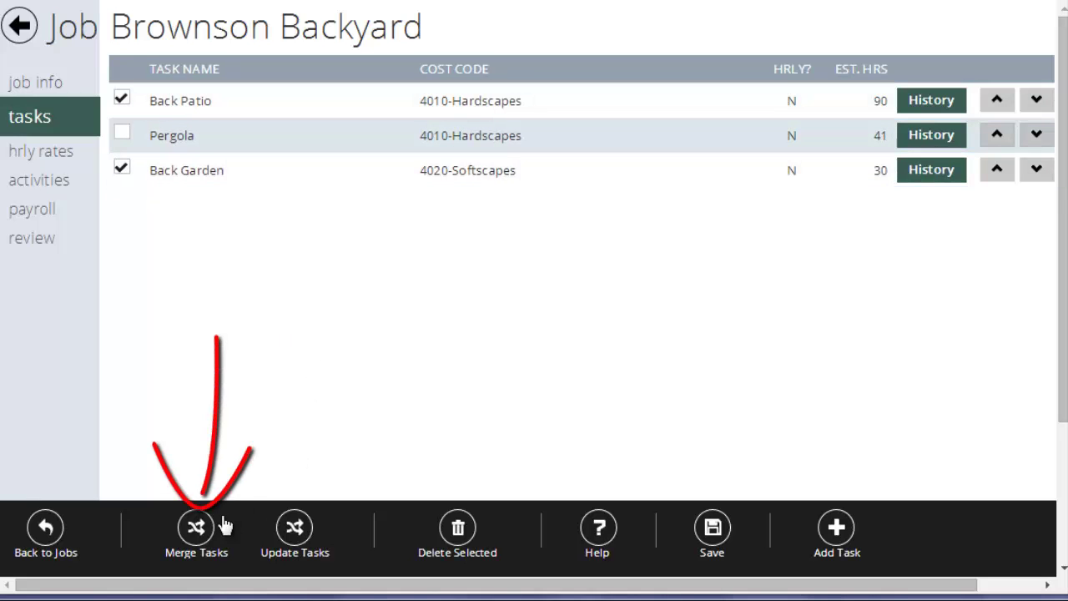
pyautogui.click(197, 528)
pyautogui.click(334, 298)
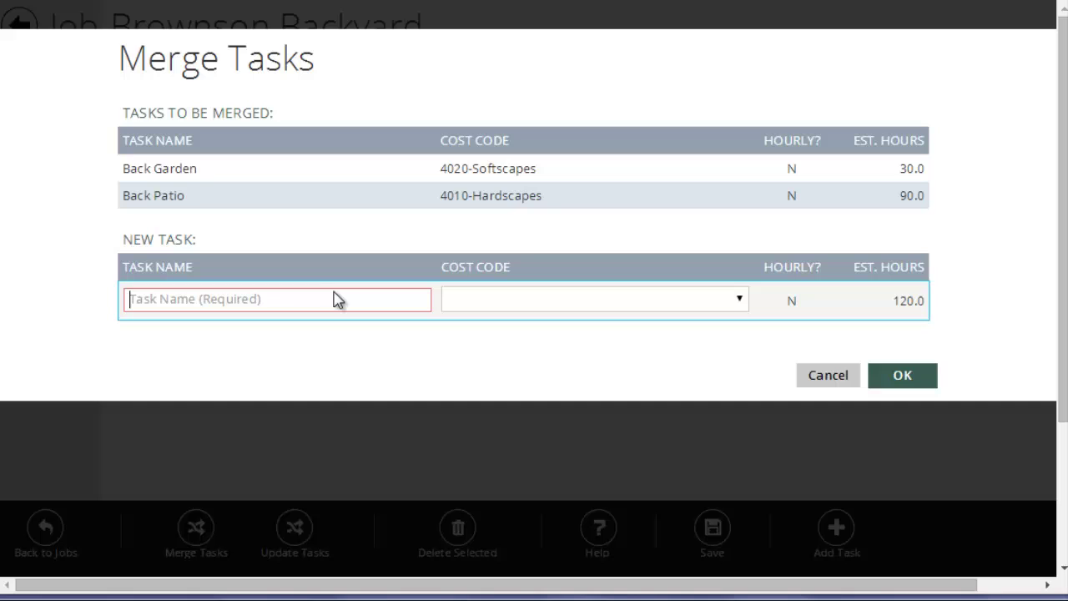
pyautogui.write('Backyard')
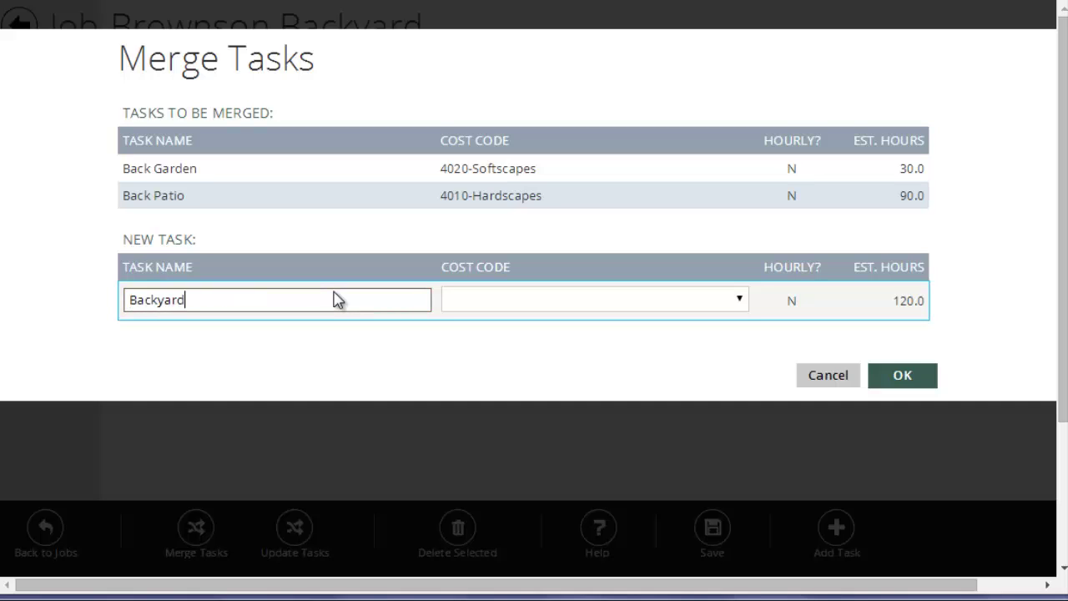
pyautogui.press('Tab')
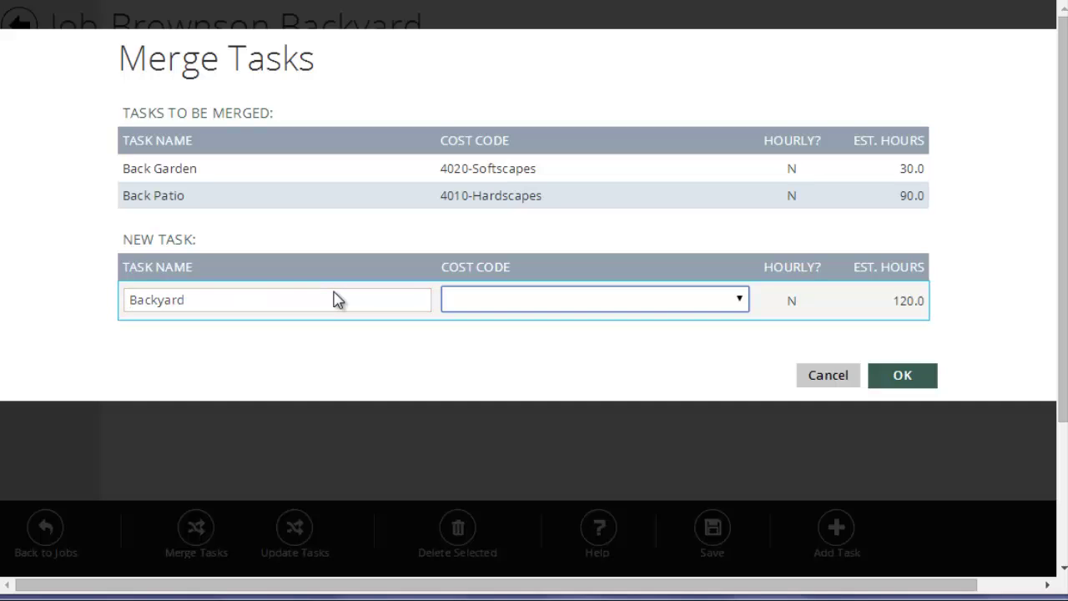
pyautogui.click(524, 301)
pyautogui.click(534, 341)
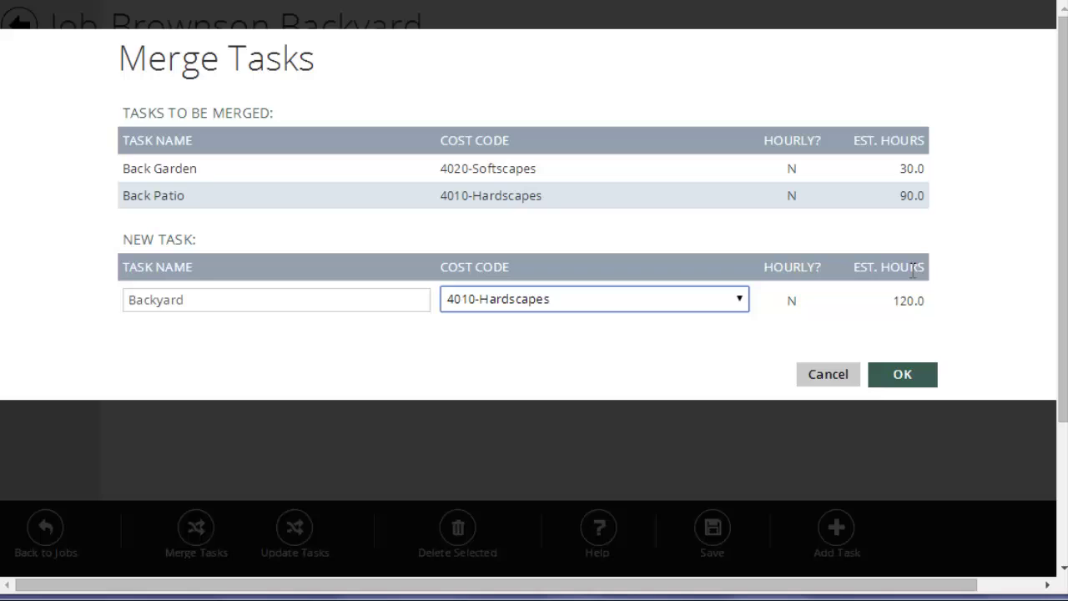
pyautogui.click(855, 375)
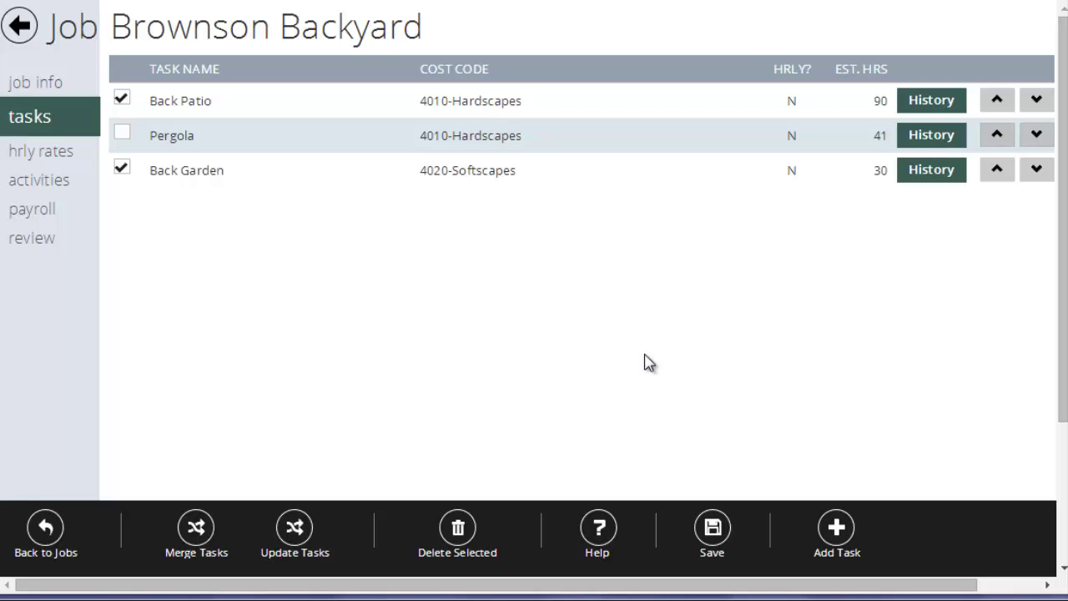
pyautogui.click(297, 531)
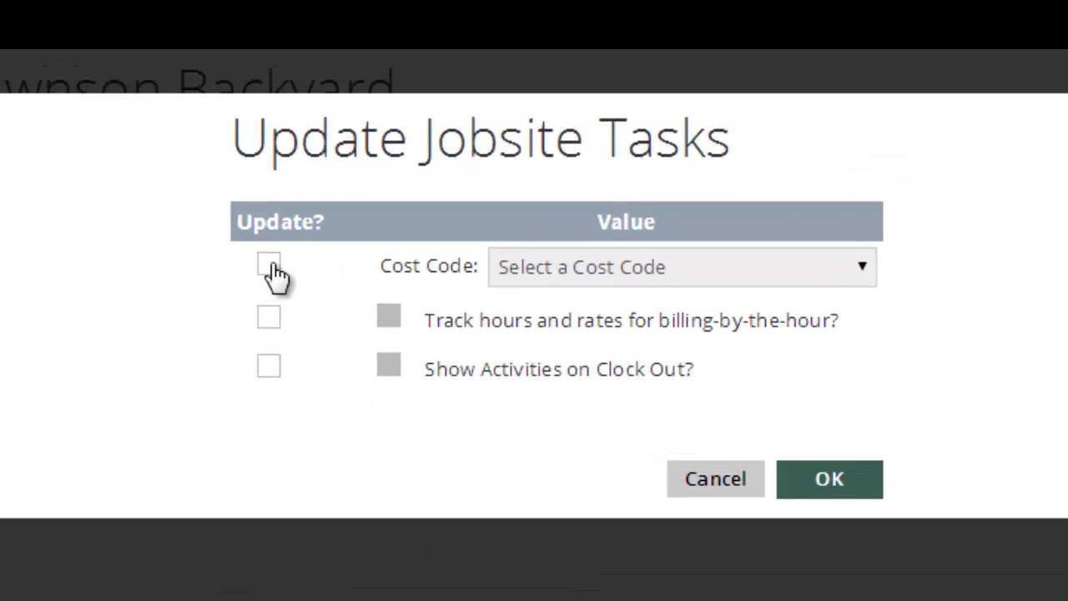
pyautogui.click(271, 265)
pyautogui.click(675, 283)
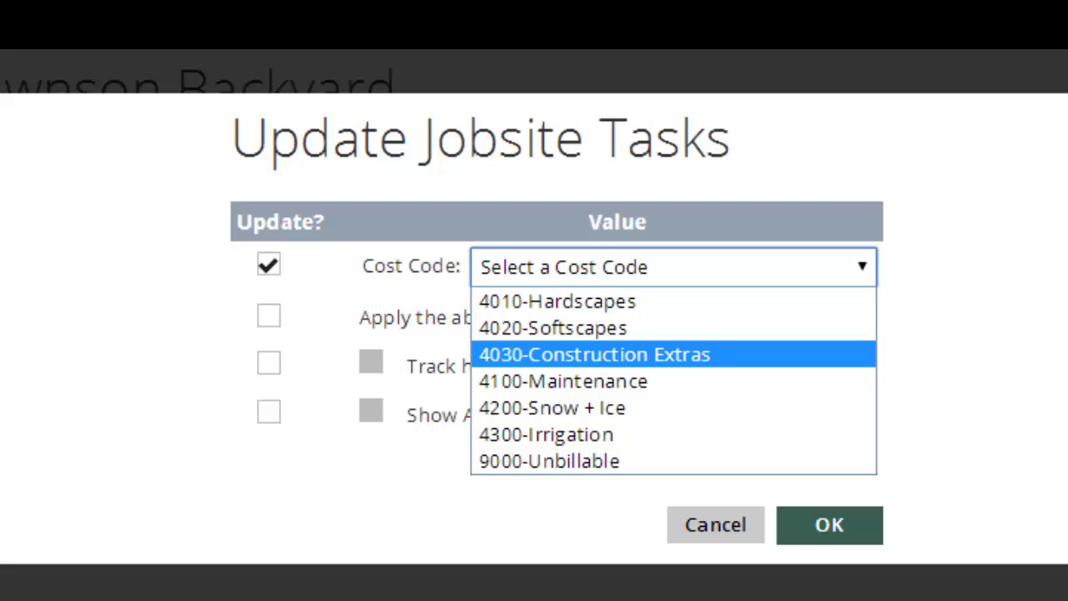
pyautogui.click(601, 441)
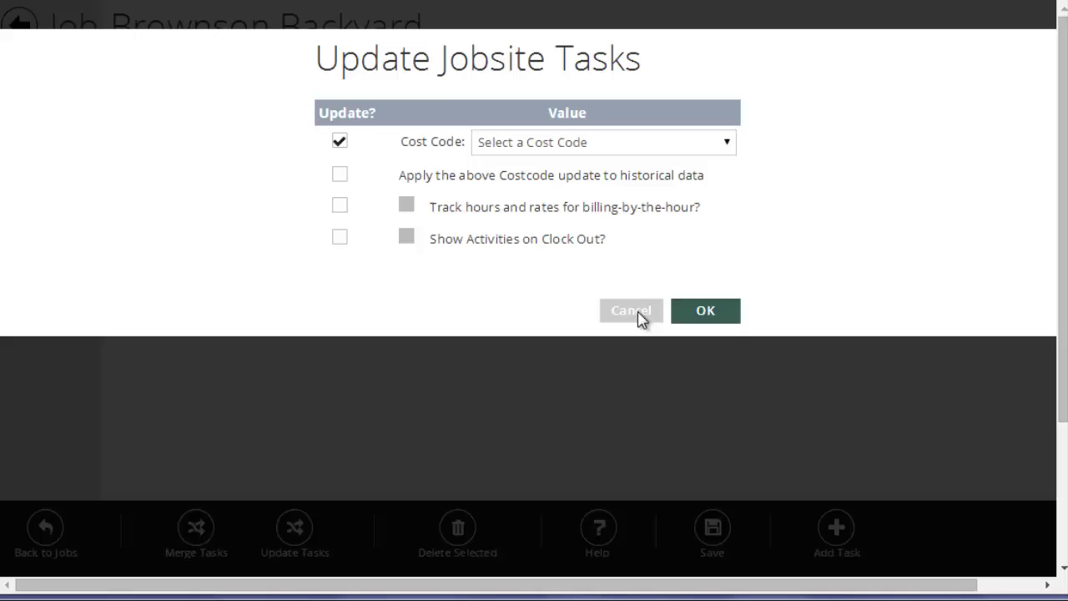
pyautogui.click(684, 447)
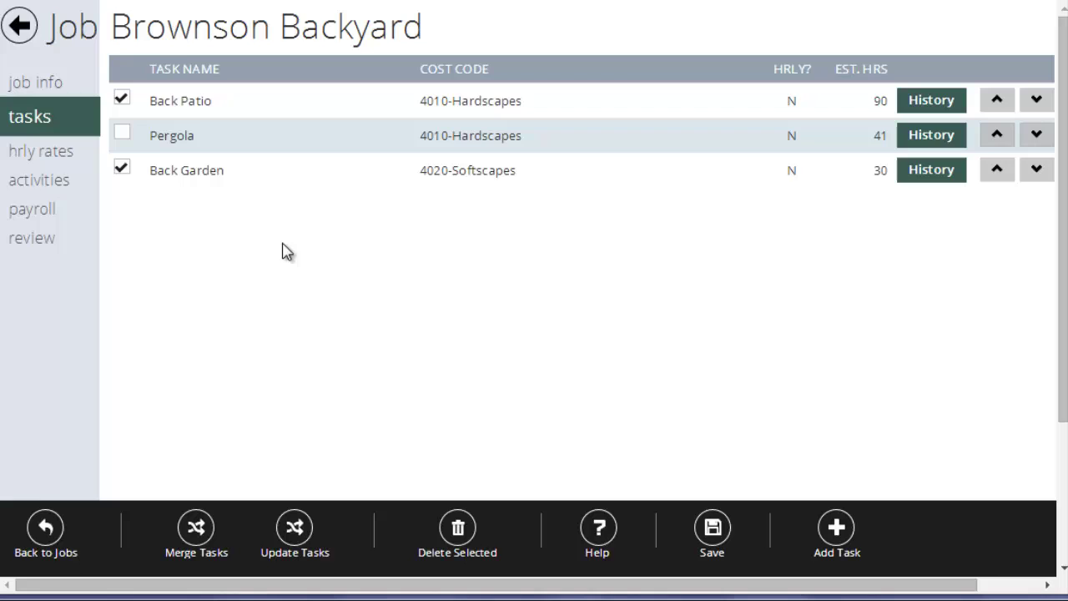
# - Add Pergola to the selected tasks and try to update all three to cost code 4020-Softscapes
pyautogui.click(123, 138)
pyautogui.click(326, 526)
pyautogui.click(338, 143)
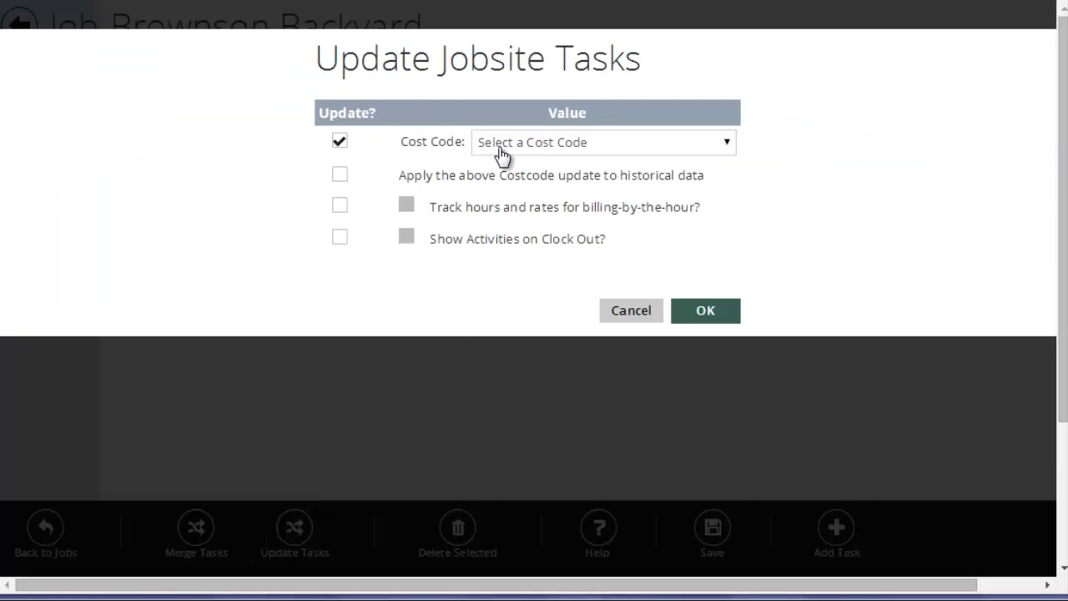
pyautogui.click(499, 147)
pyautogui.click(551, 180)
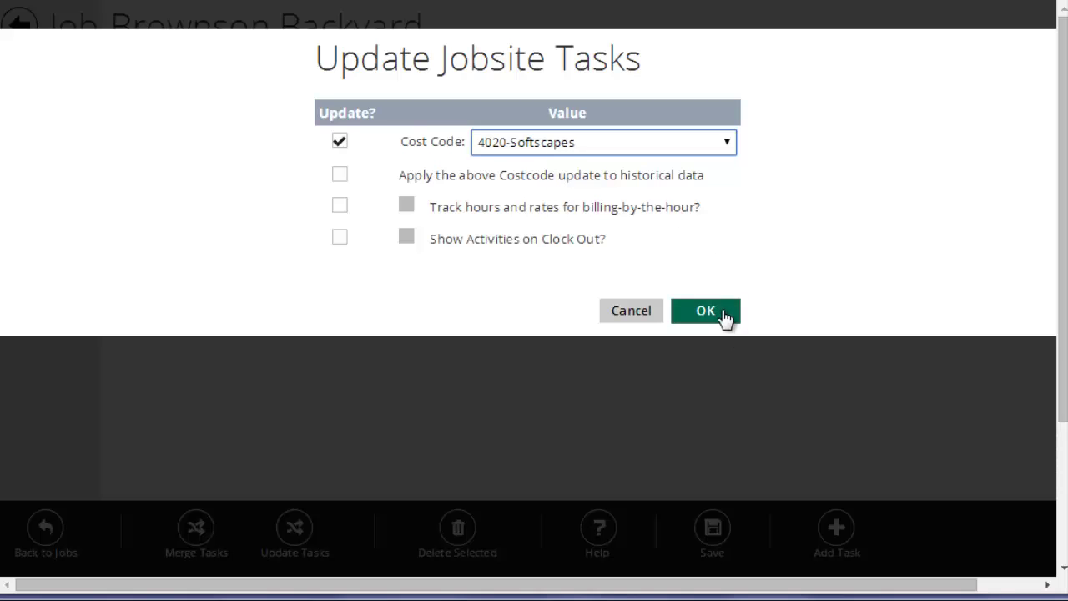
pyautogui.click(626, 315)
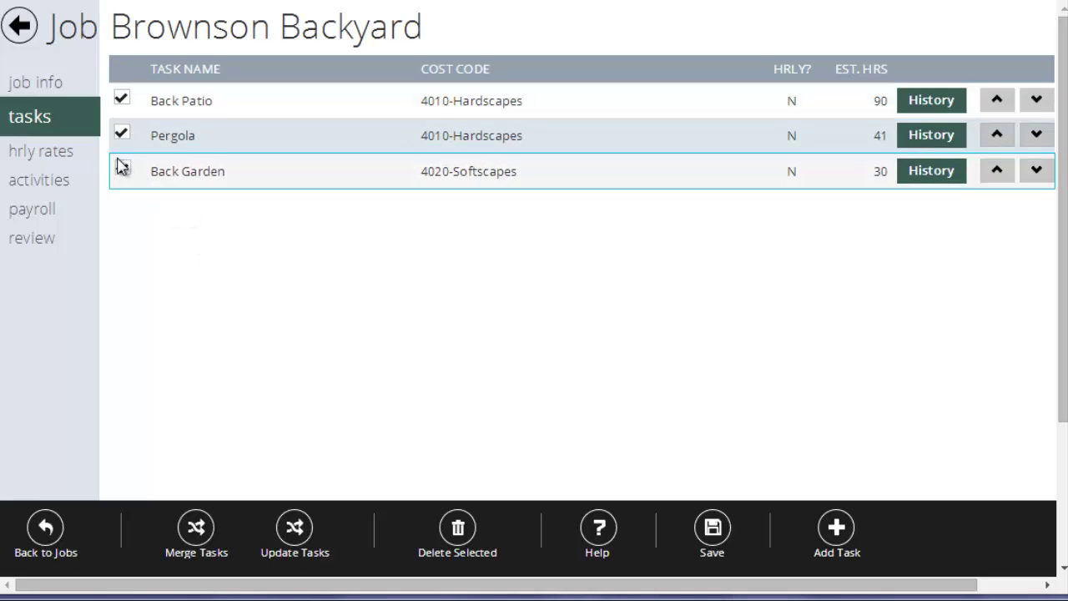
# - Select only the Pergola task and try to delete it, cancelling at the confirmation
pyautogui.click(122, 136)
pyautogui.click(122, 98)
pyautogui.click(122, 170)
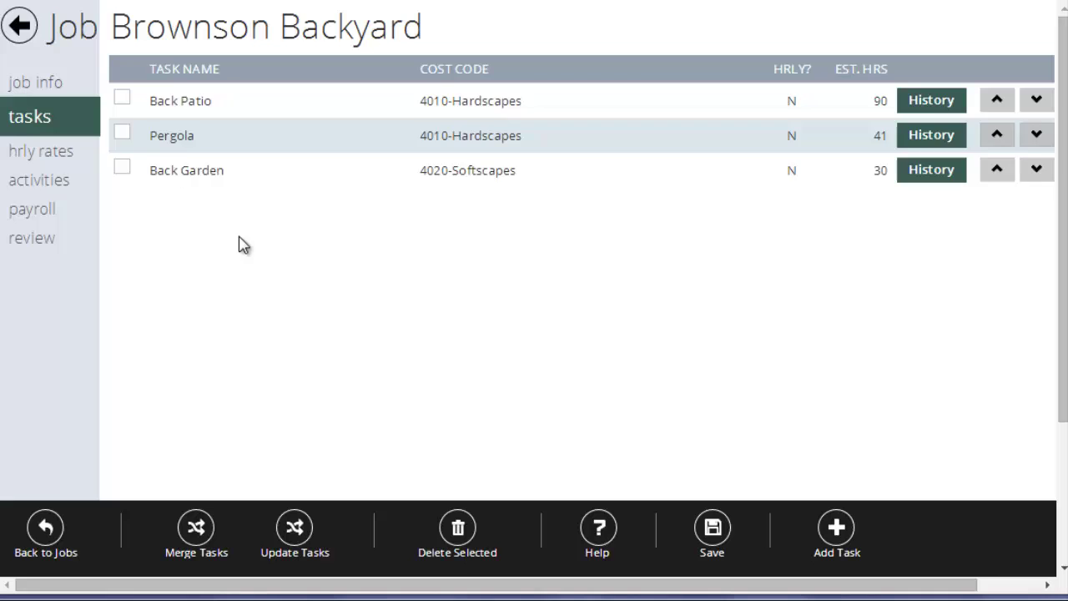
pyautogui.click(122, 134)
pyautogui.click(457, 530)
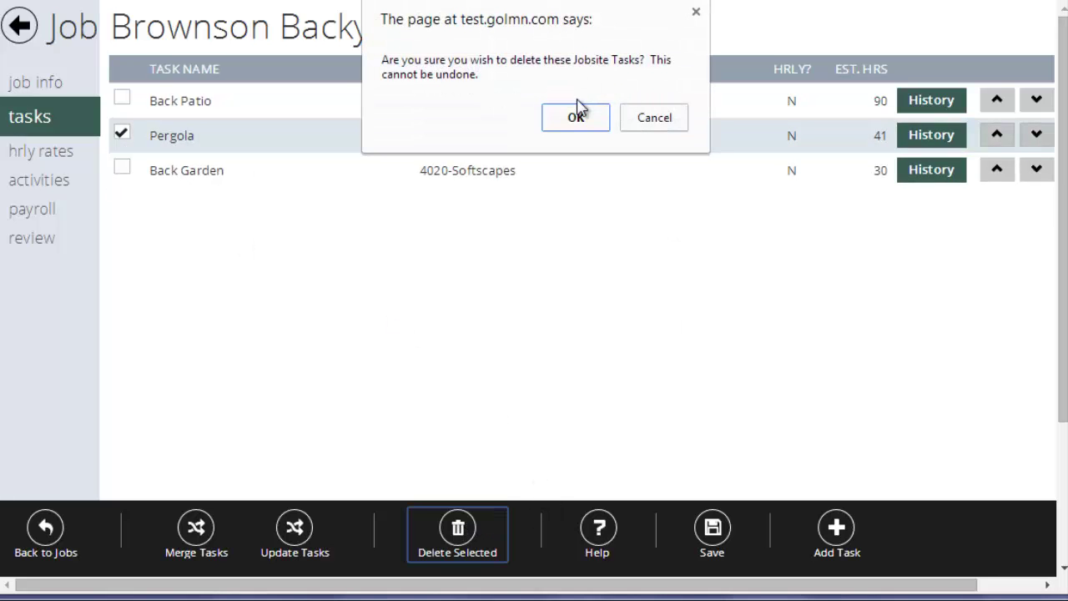
pyautogui.click(644, 118)
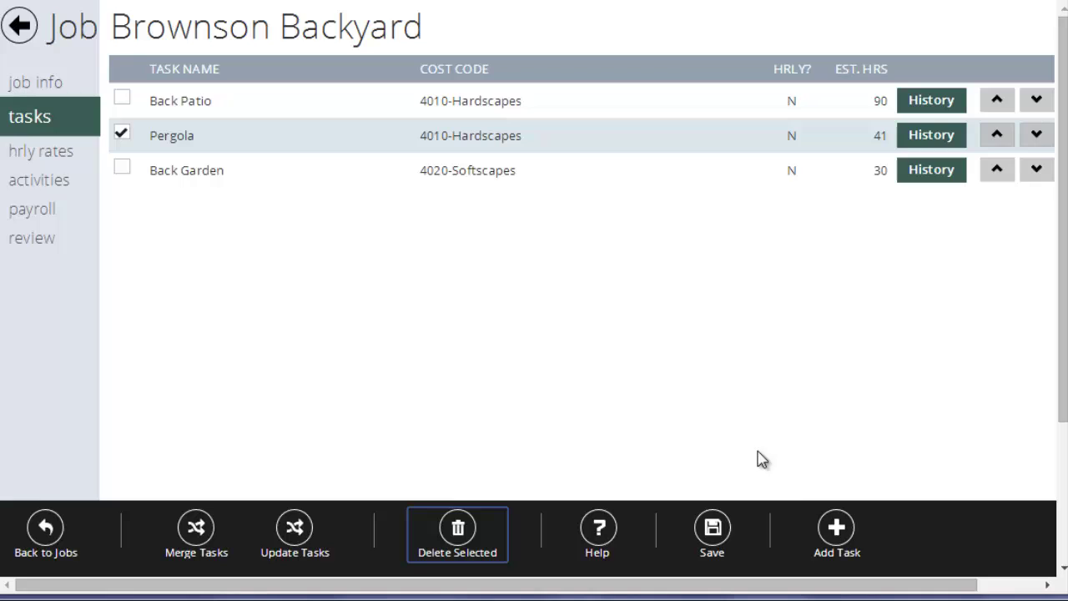
# - Start adding a new jobsite task to the job
pyautogui.click(836, 529)
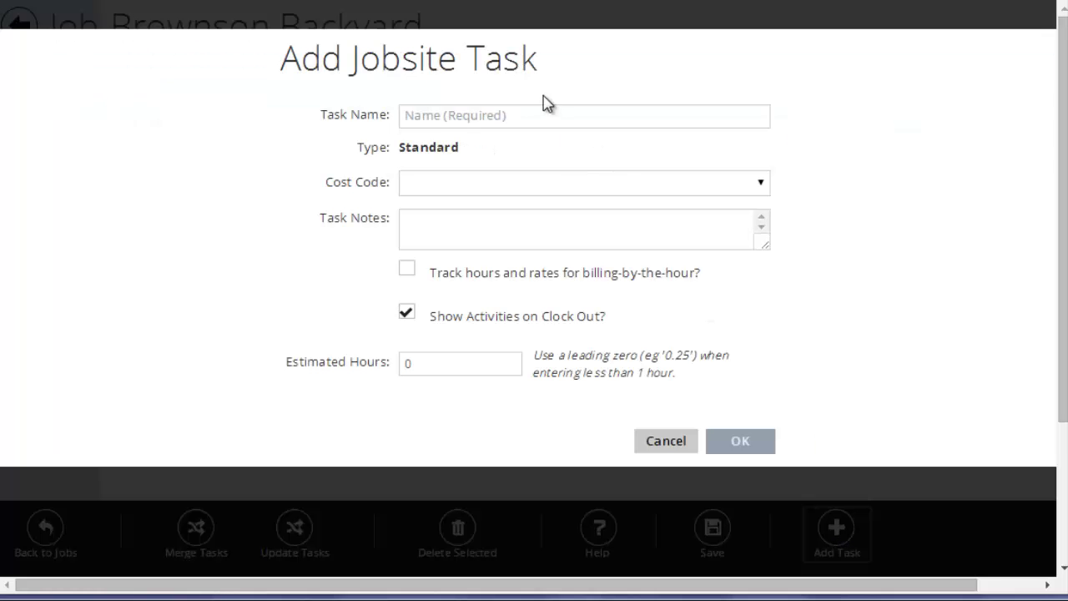